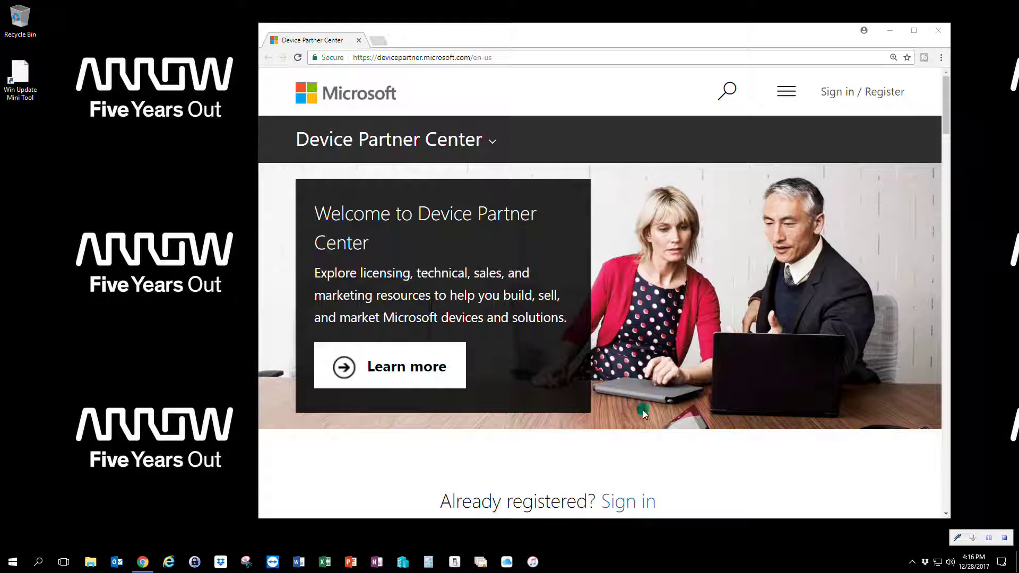
Bring up the Microsoft account picker via the header's 'Sign in | Register' link
click(863, 94)
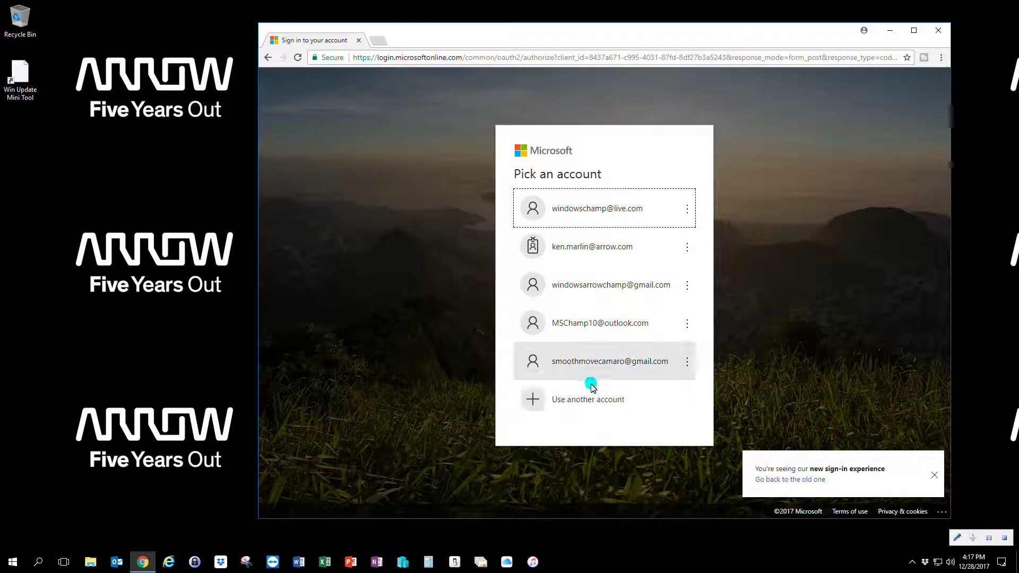
Sign in with the first saved Microsoft account and its password
click(670, 215)
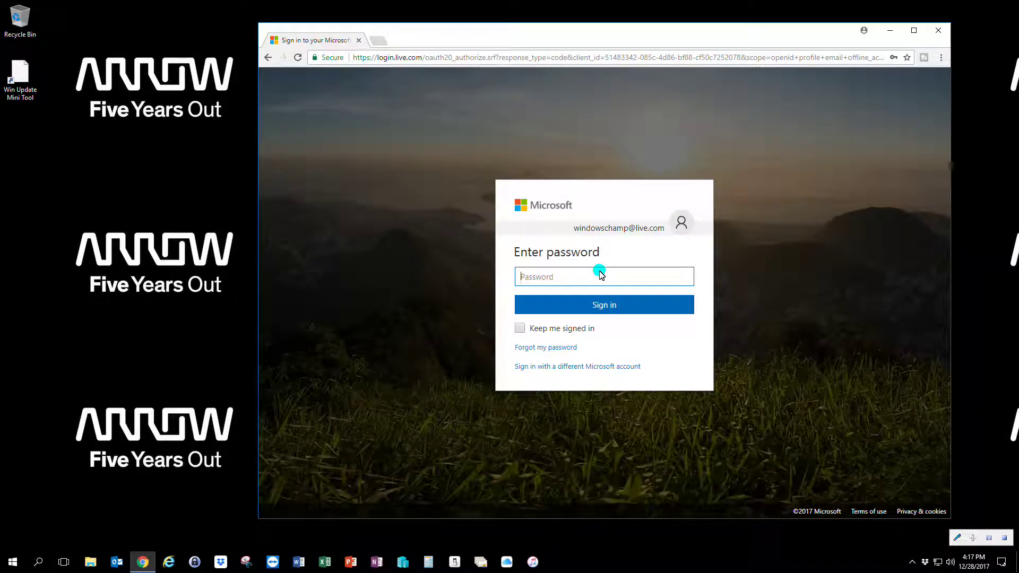
text(a)
click(610, 306)
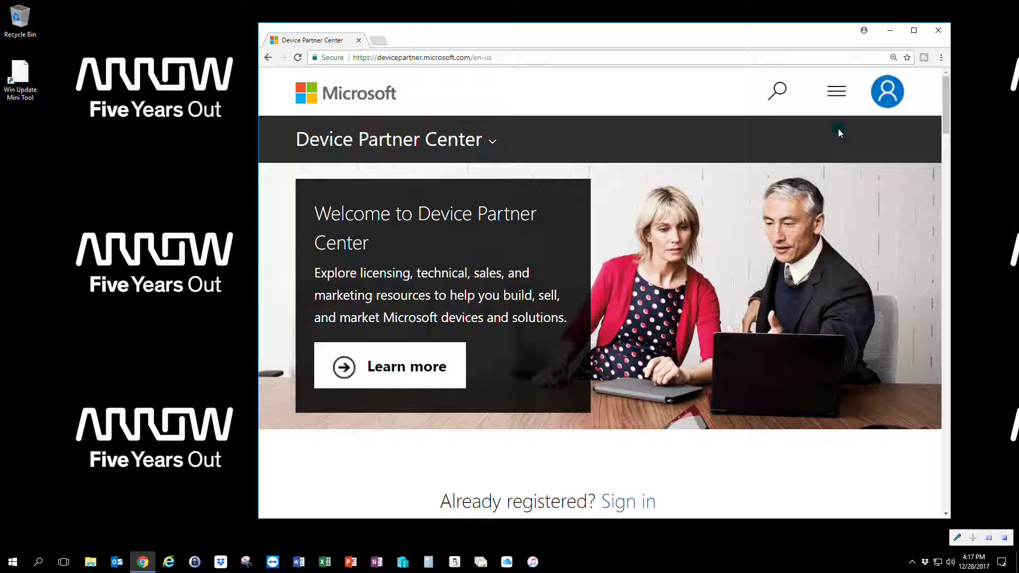
Open the account options menu to reach the Register option
click(886, 97)
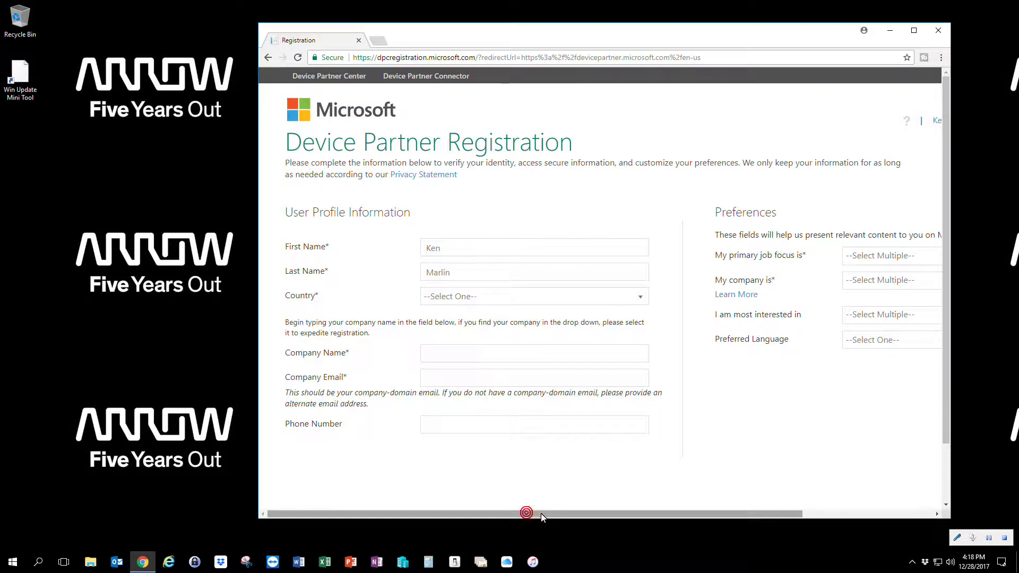
drag(629, 520, 716, 520)
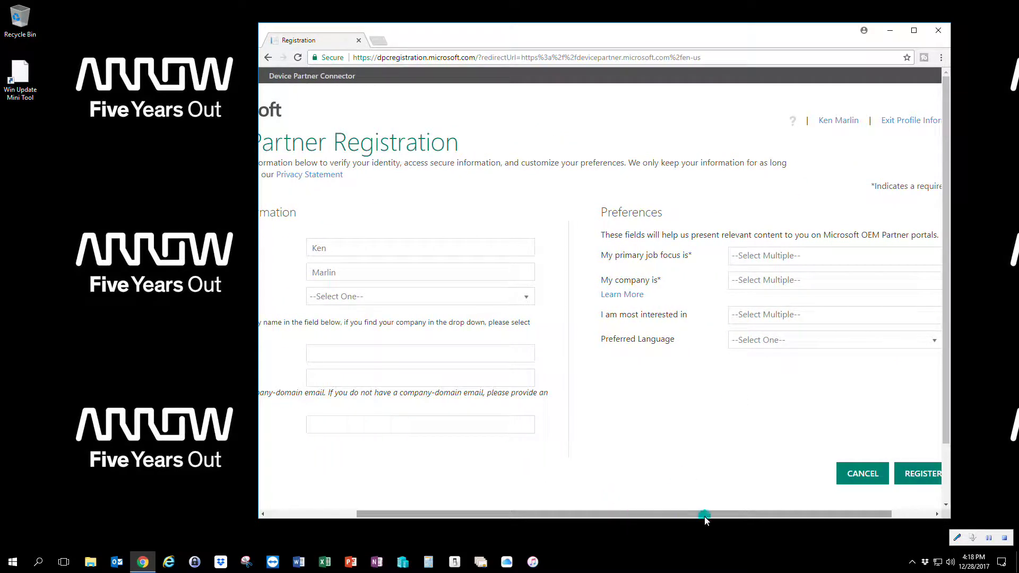
drag(701, 520, 723, 520)
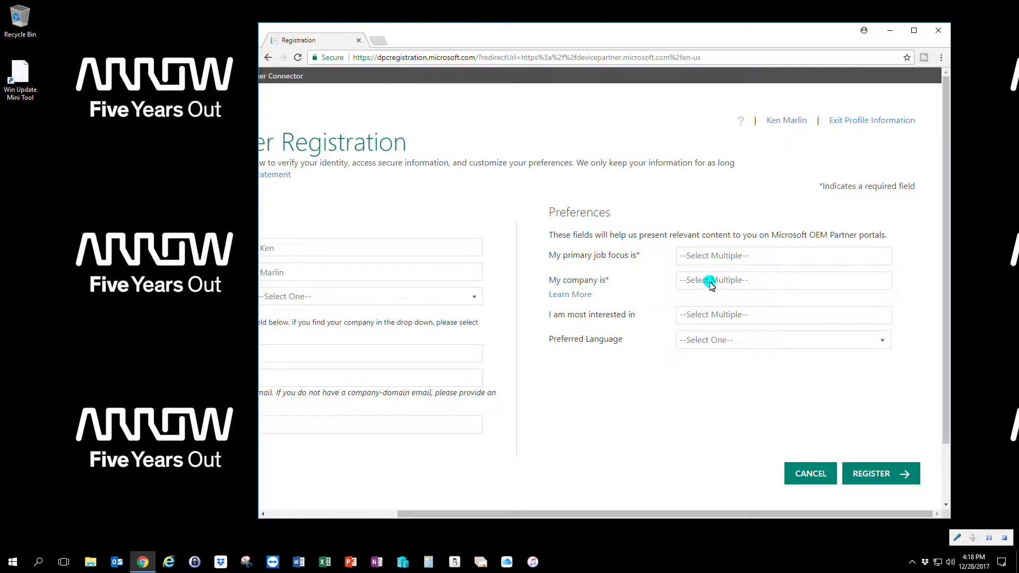
Choose Embedded/IoT OEM in the 'My company is' field
click(707, 280)
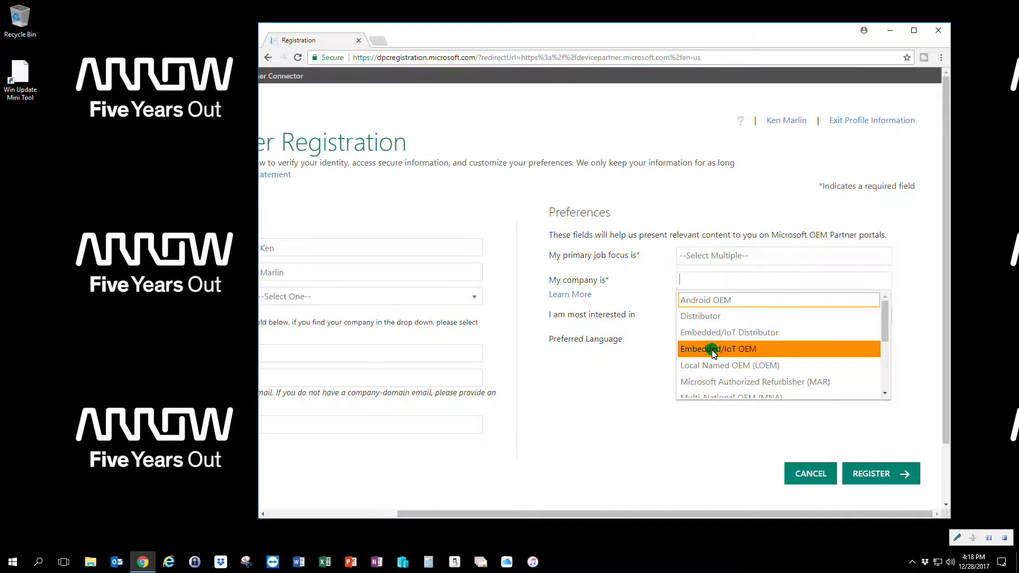
click(714, 351)
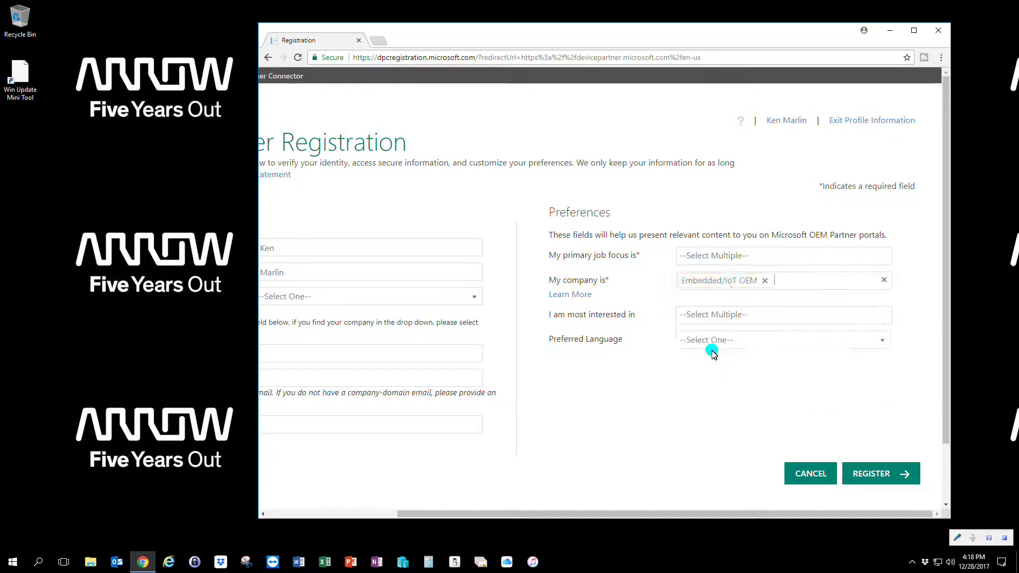
click(695, 259)
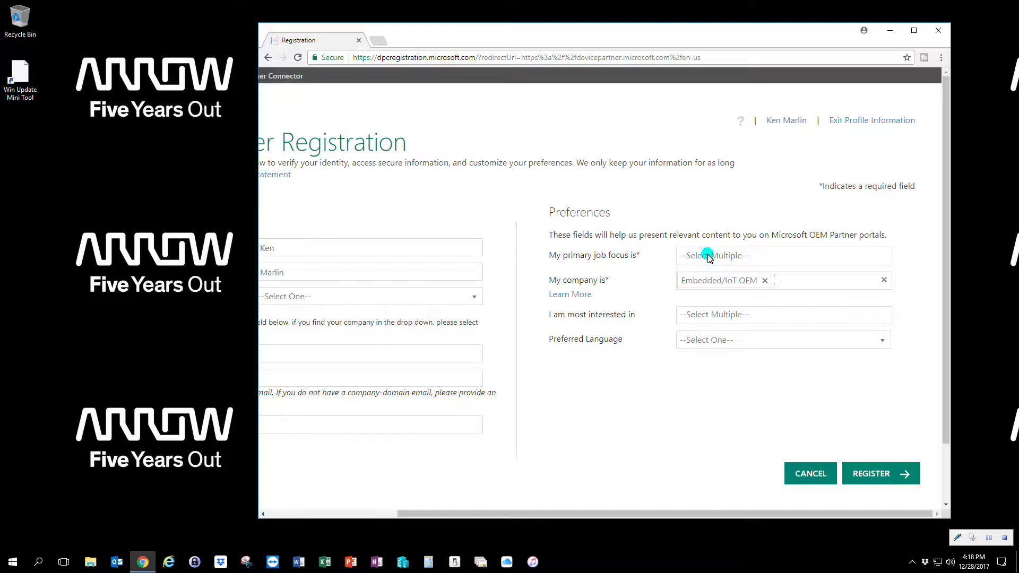
Set 'I am most interested in' to Technical Downloads
click(700, 317)
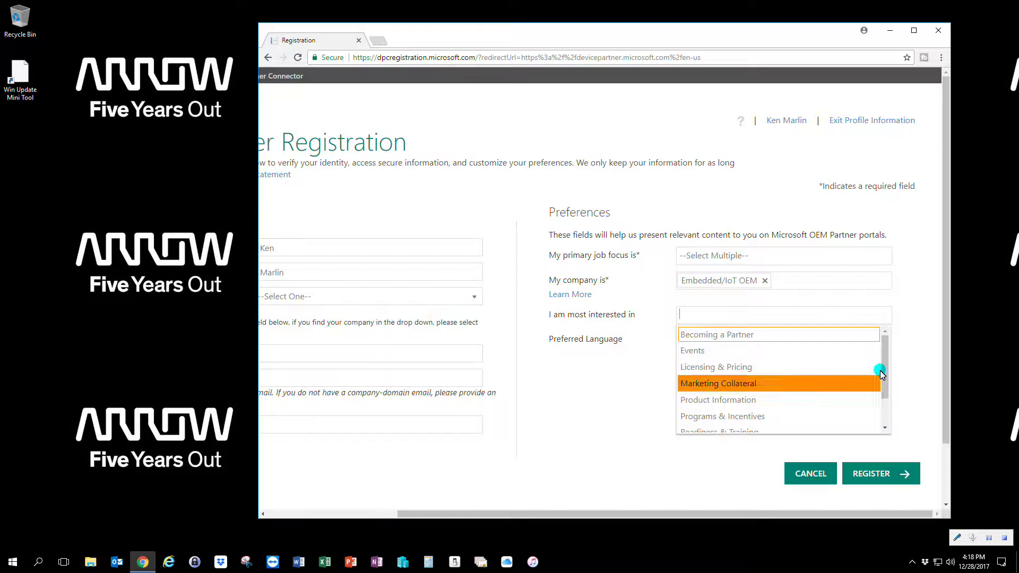
drag(883, 375, 885, 409)
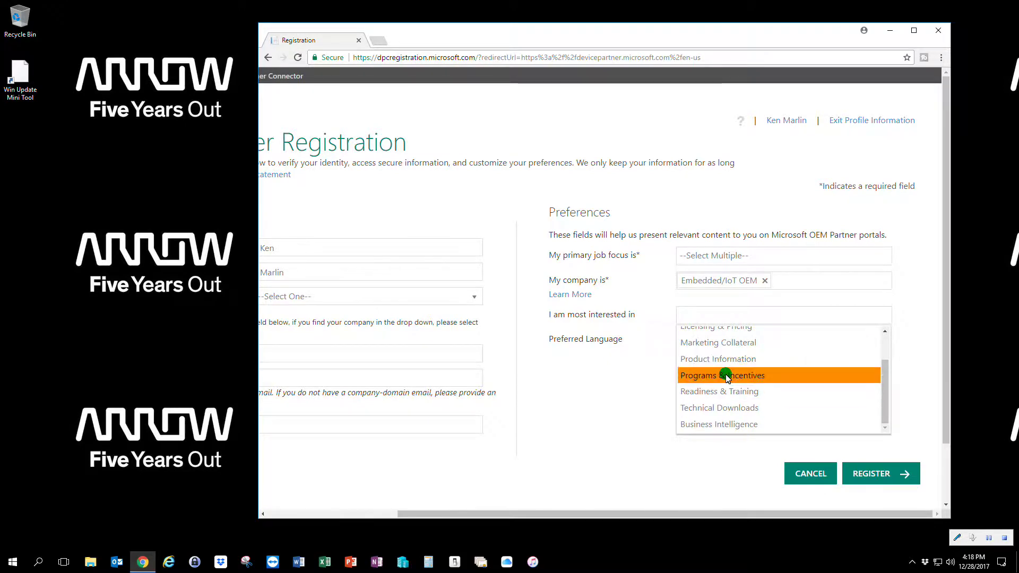
click(726, 407)
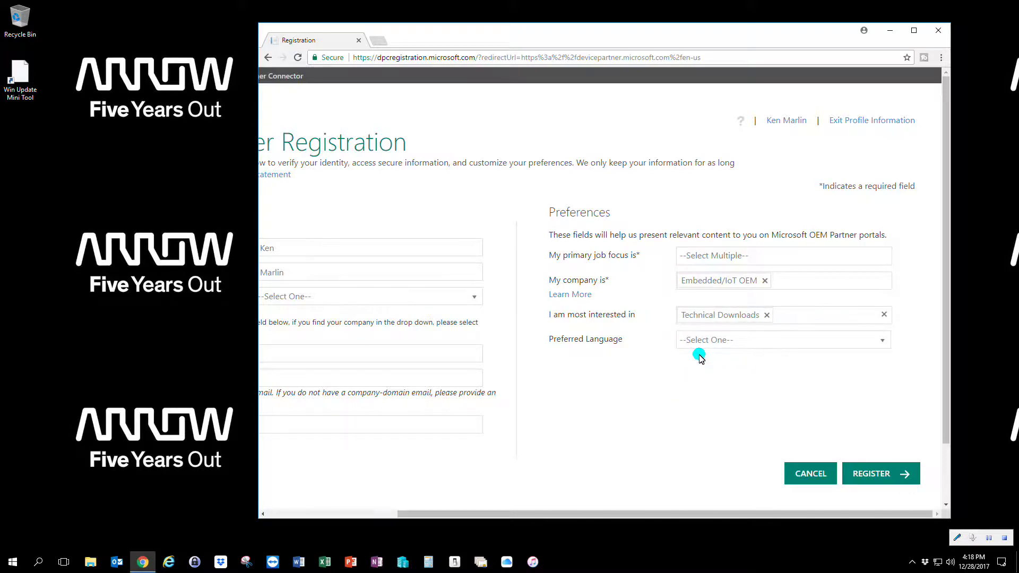
click(709, 340)
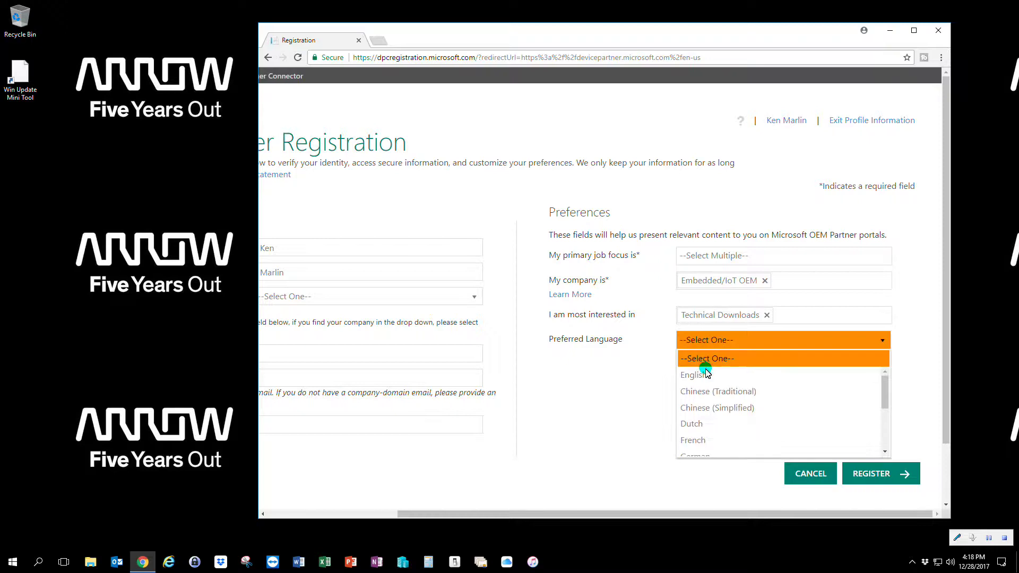
Choose English from the Preferred Language list
click(707, 375)
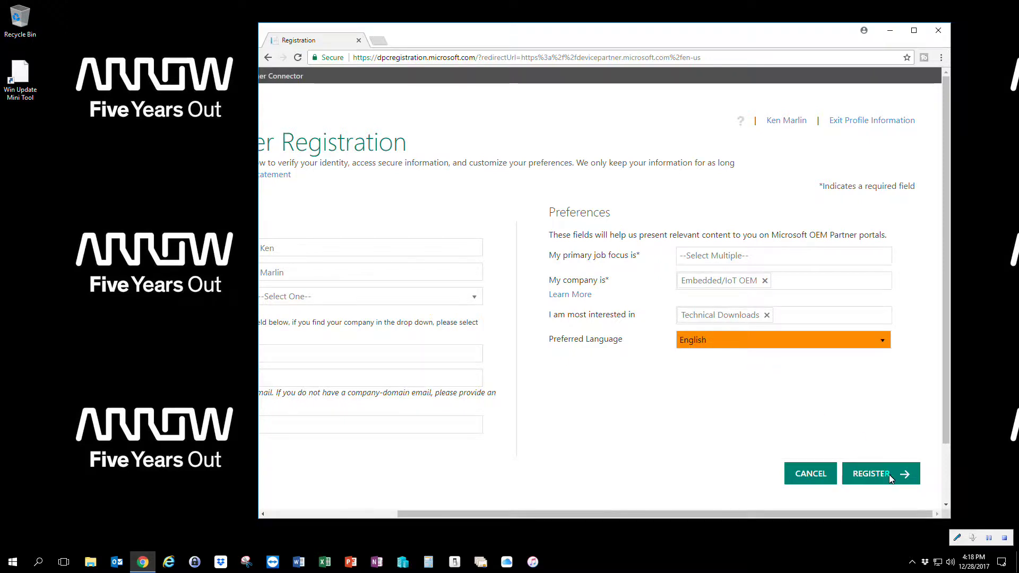